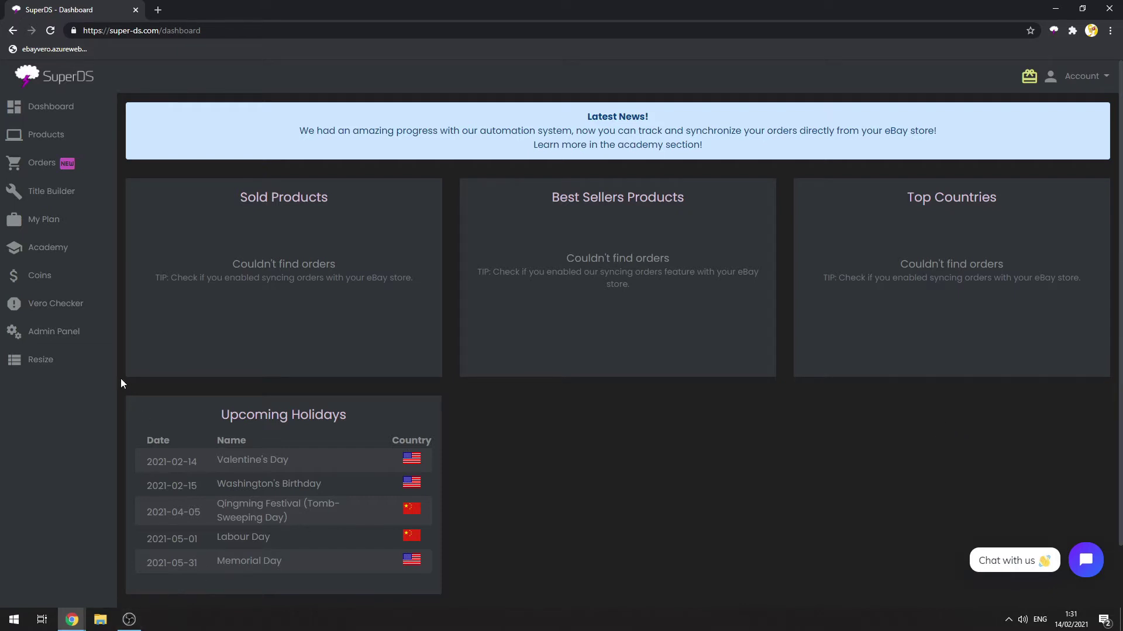
Start the order sync from the Automation section of the SuperDS extension, then close the extension
click(1050, 34)
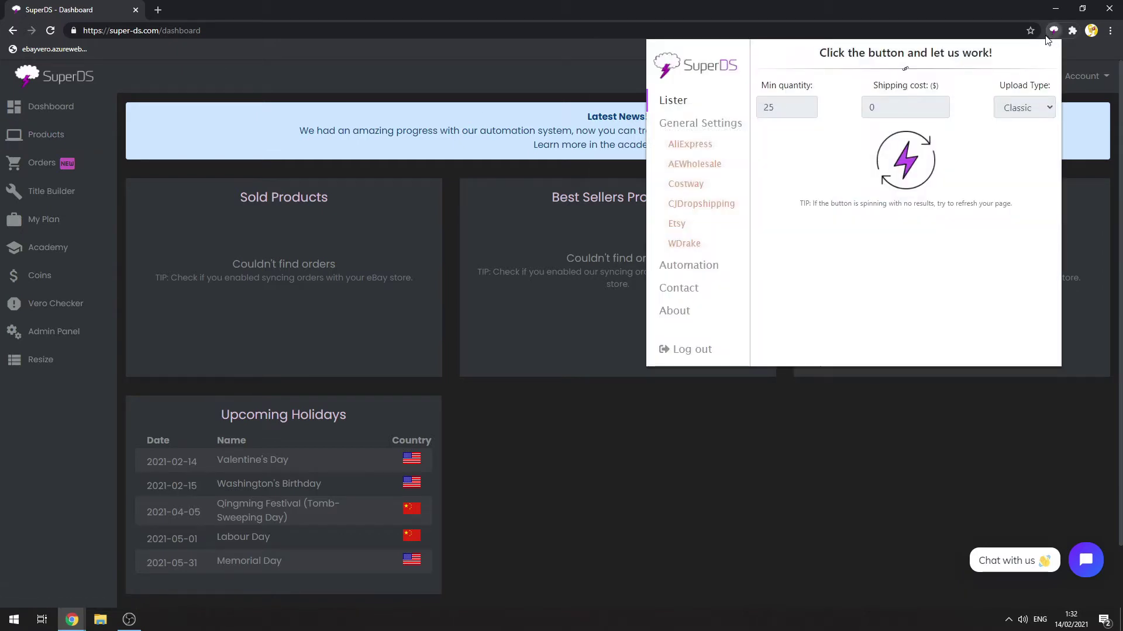
click(669, 273)
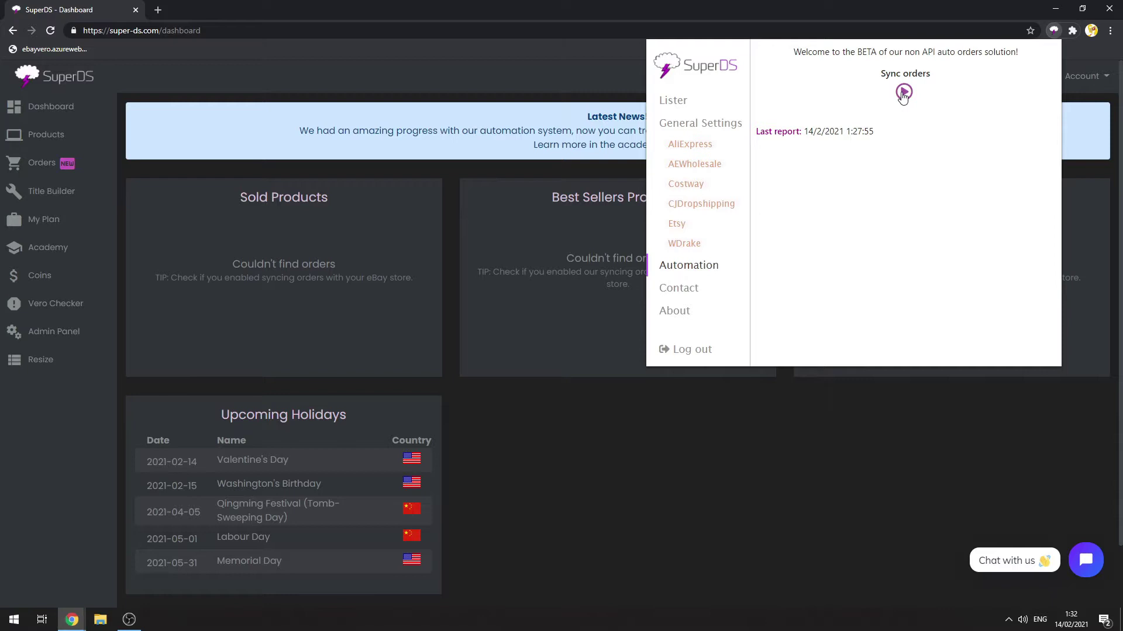
click(903, 92)
click(705, 436)
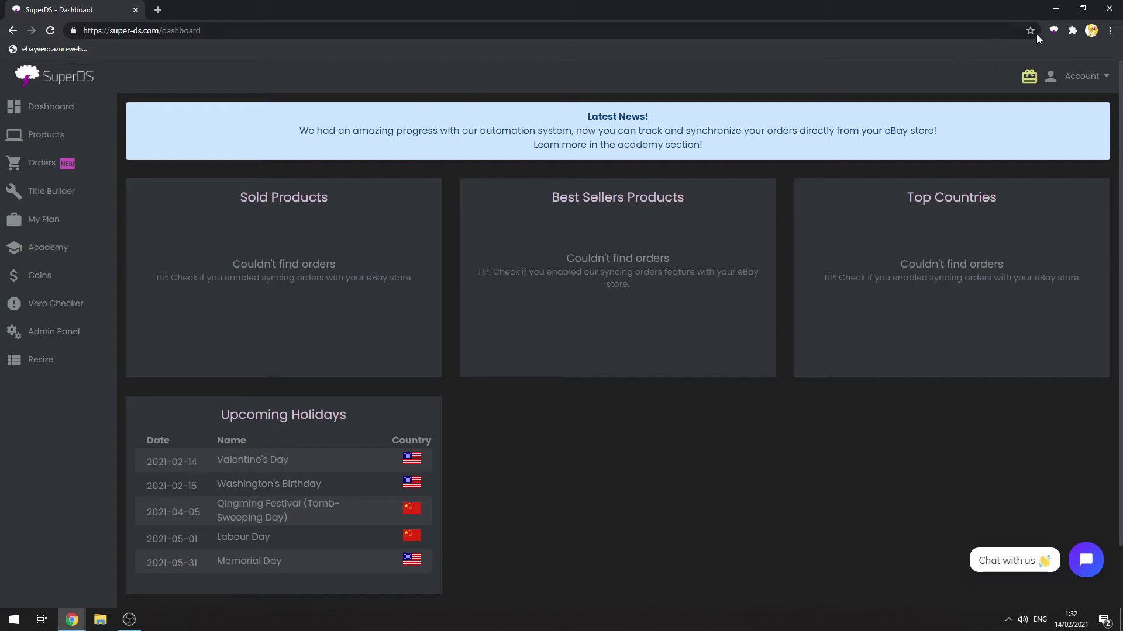
click(1053, 30)
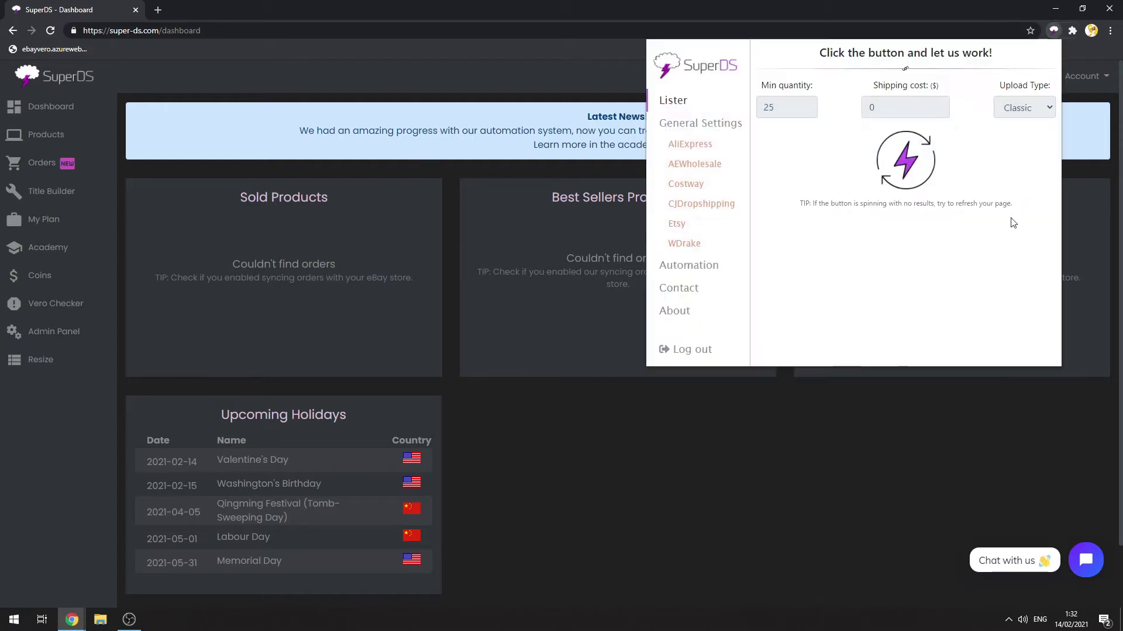
click(486, 71)
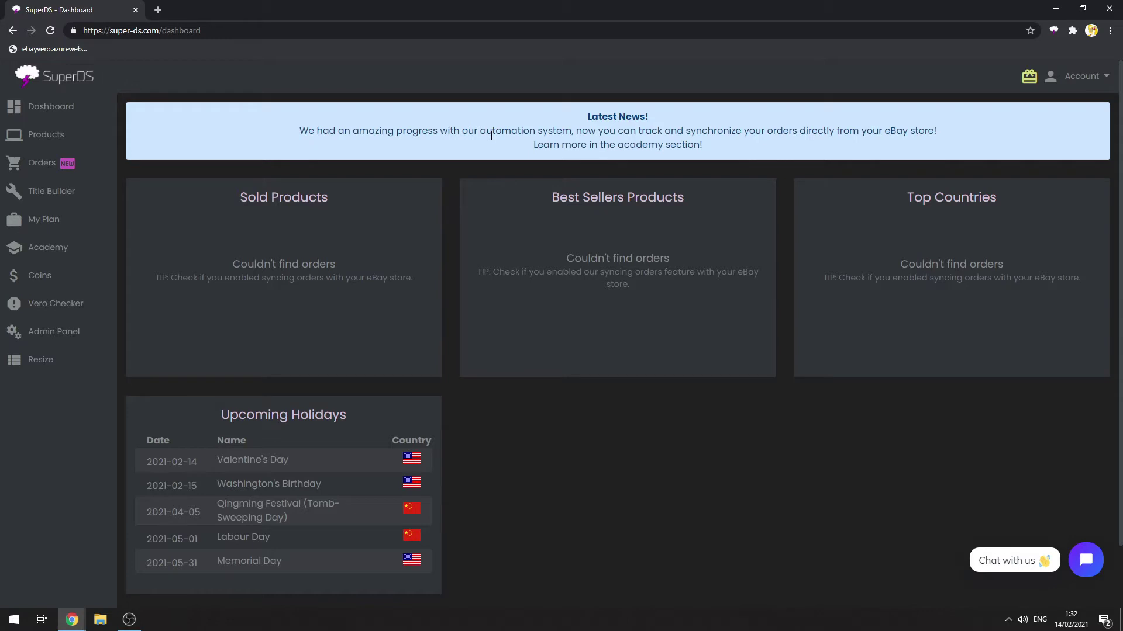
Open the orders list and review the first order's item name, sale price, quantity, sale date and buyer information
click(41, 178)
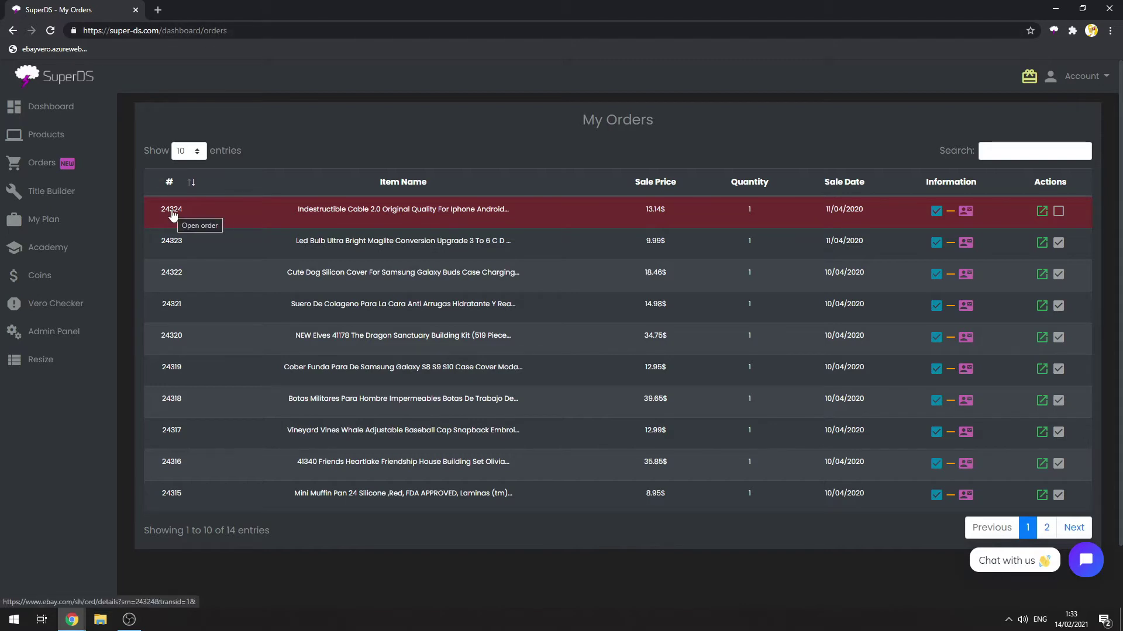
triple_click(370, 213)
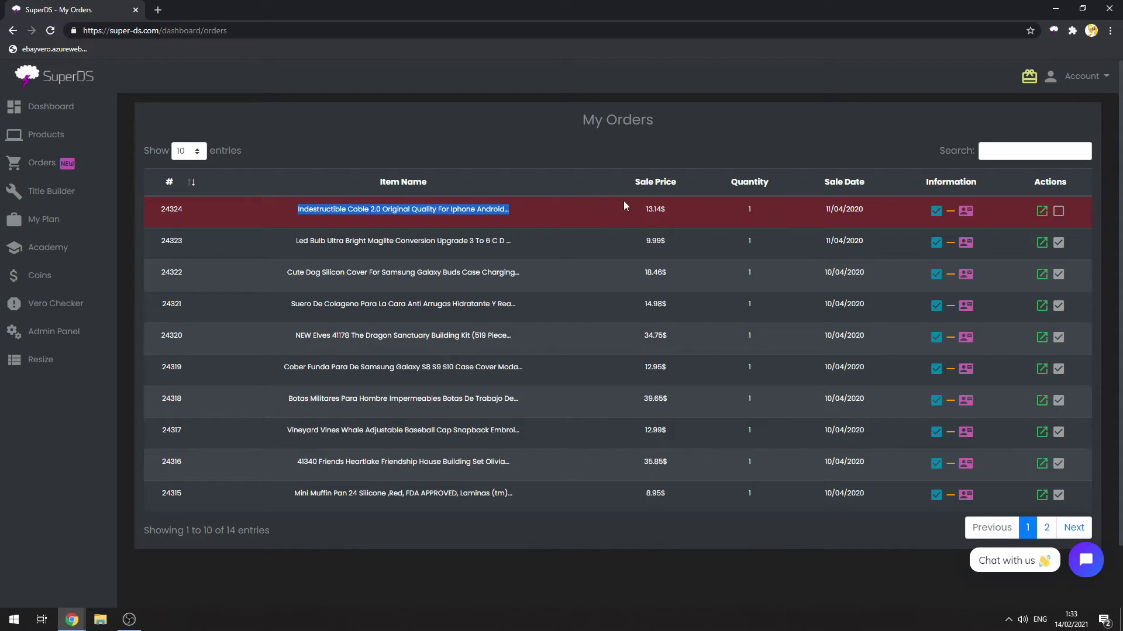
click(653, 205)
double_click(653, 206)
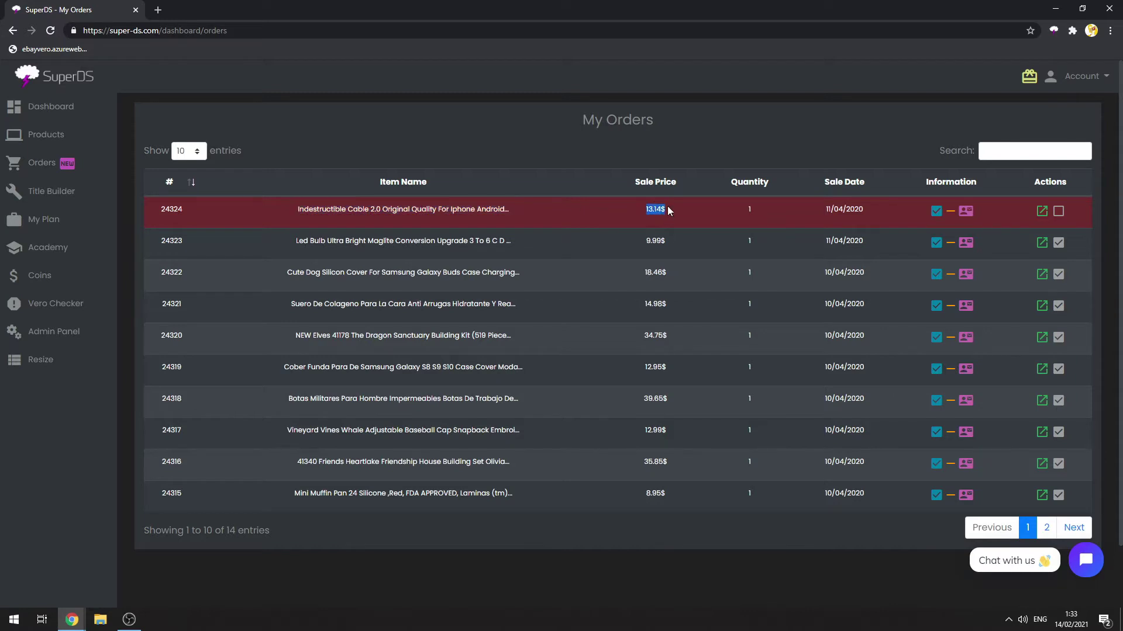
click(750, 209)
triple_click(851, 209)
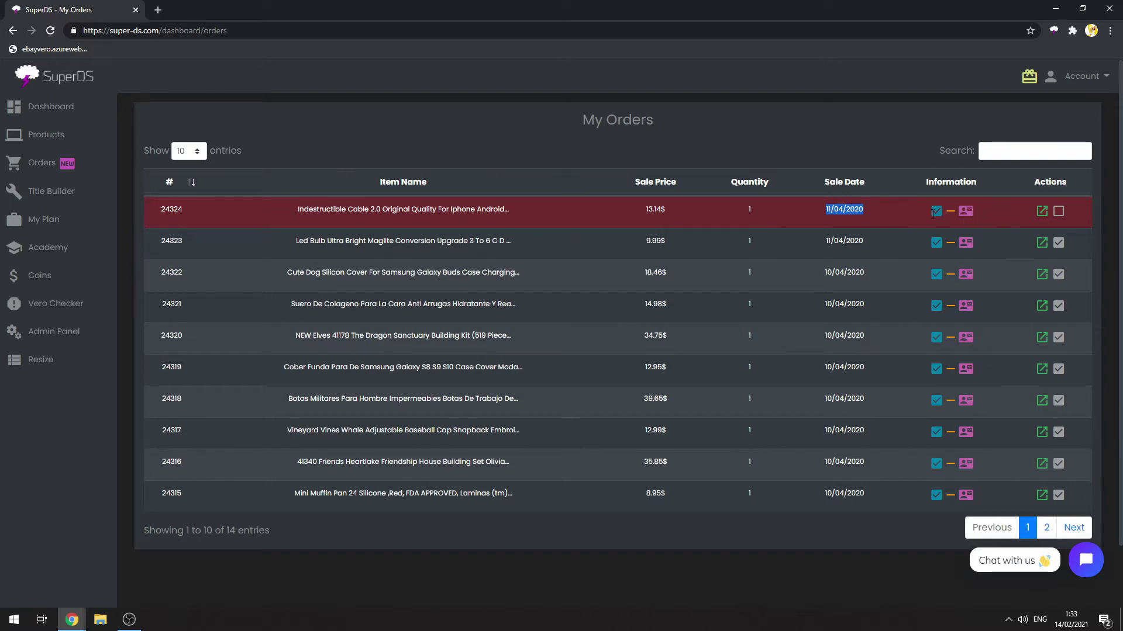
click(967, 215)
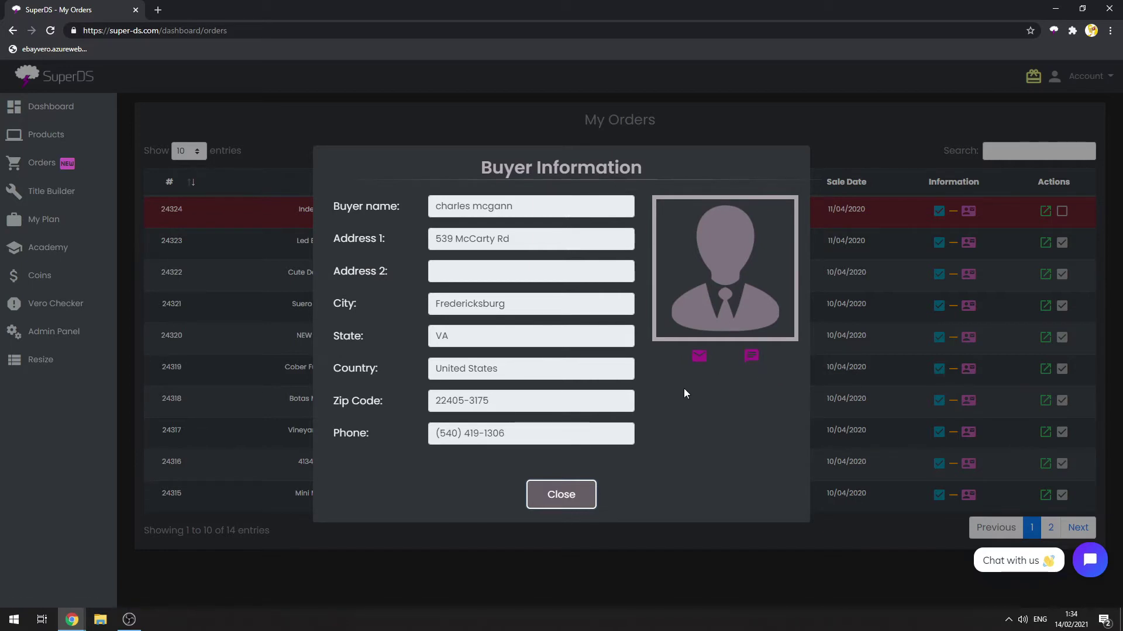
click(568, 495)
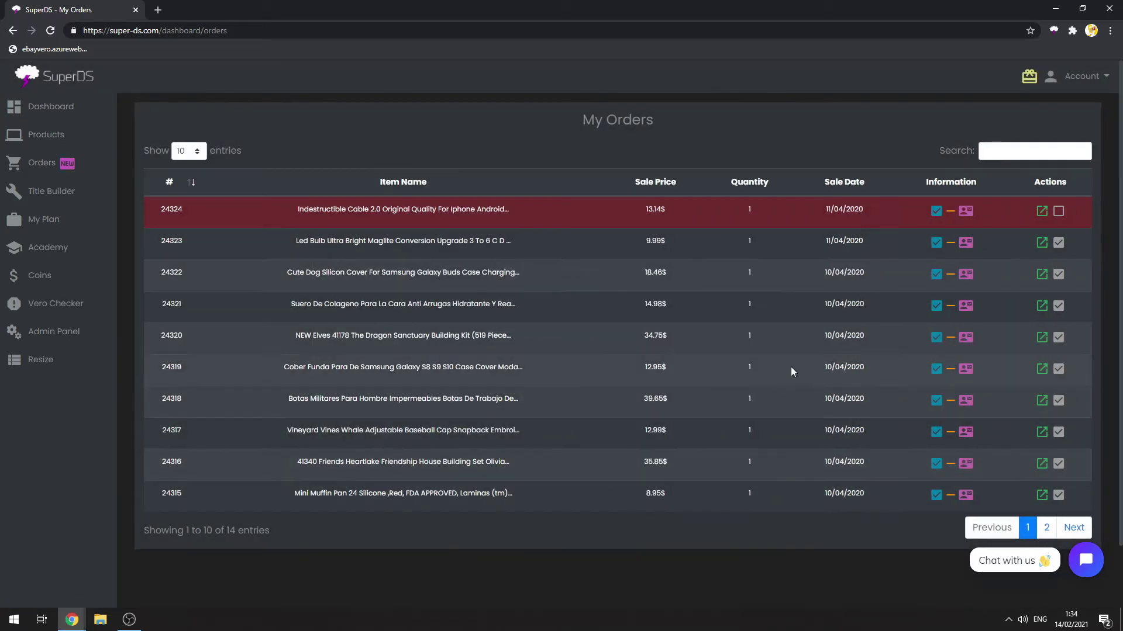
Check off the Indestructible Cable order's status, then clear it again, acknowledging each update
click(1059, 211)
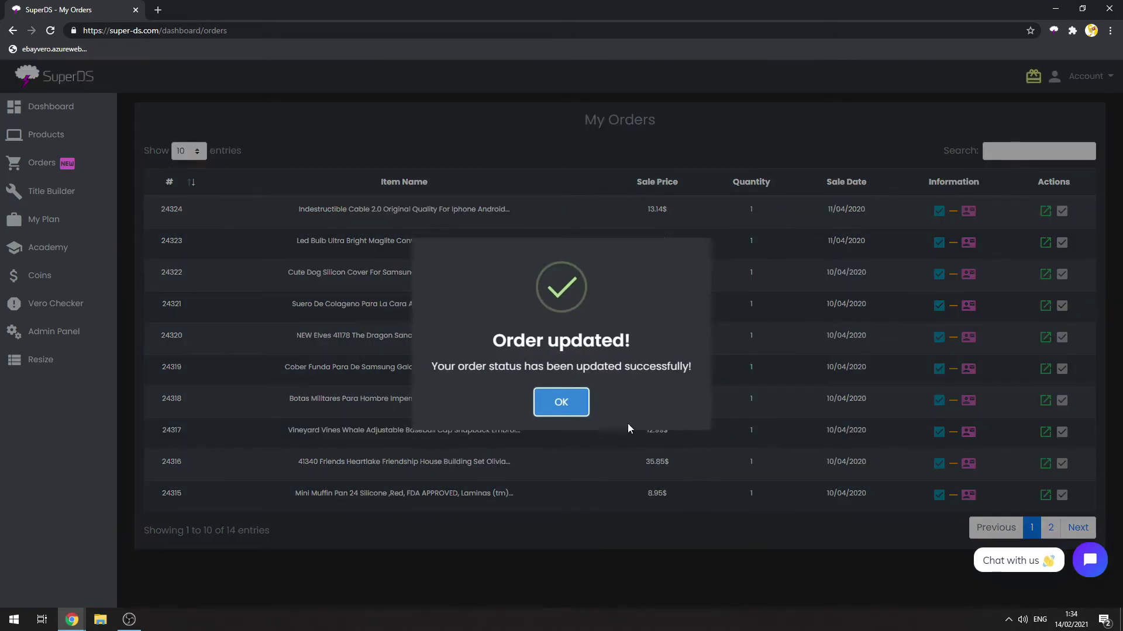
click(561, 402)
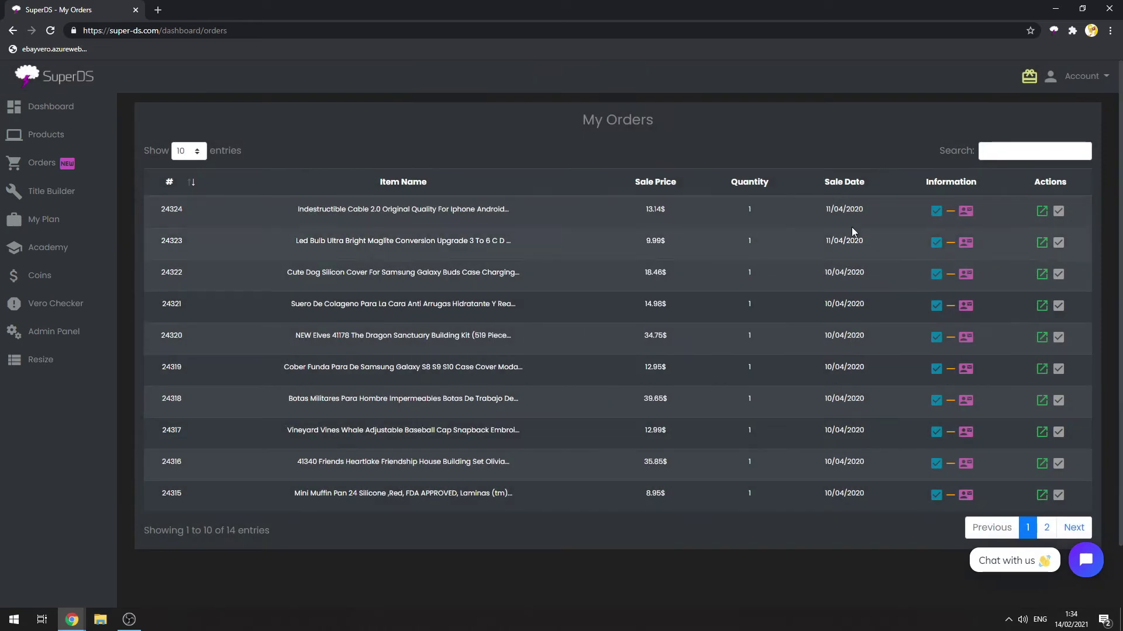
click(1059, 212)
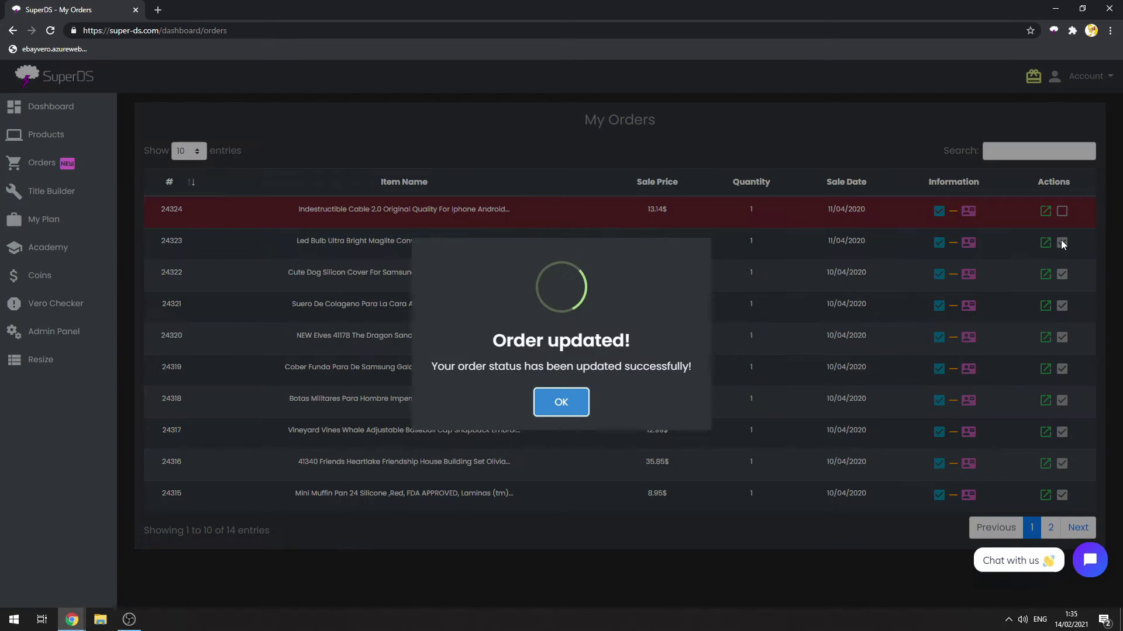
click(535, 401)
Clear the Led Bulb order's status check, then check it off again, acknowledging each update
click(1061, 243)
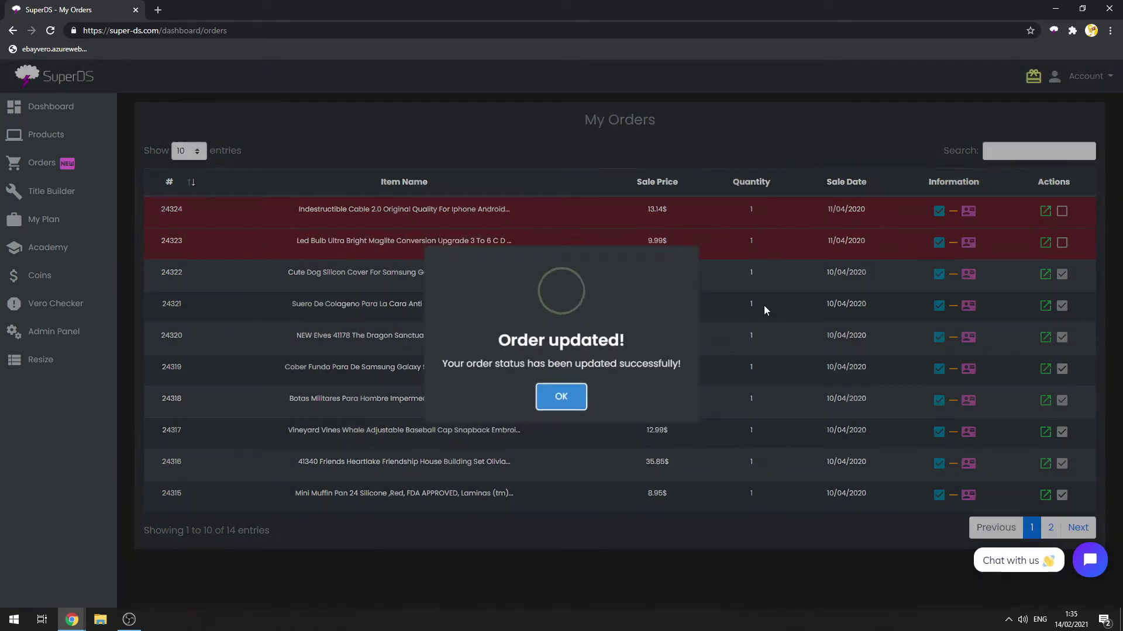
click(547, 404)
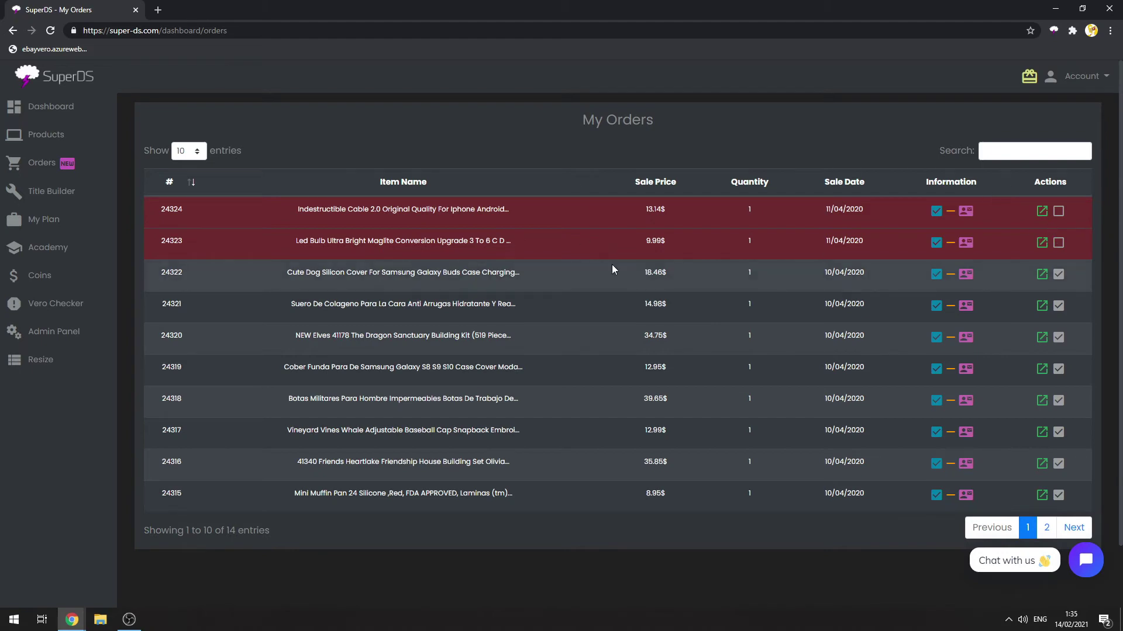
click(1058, 243)
click(570, 404)
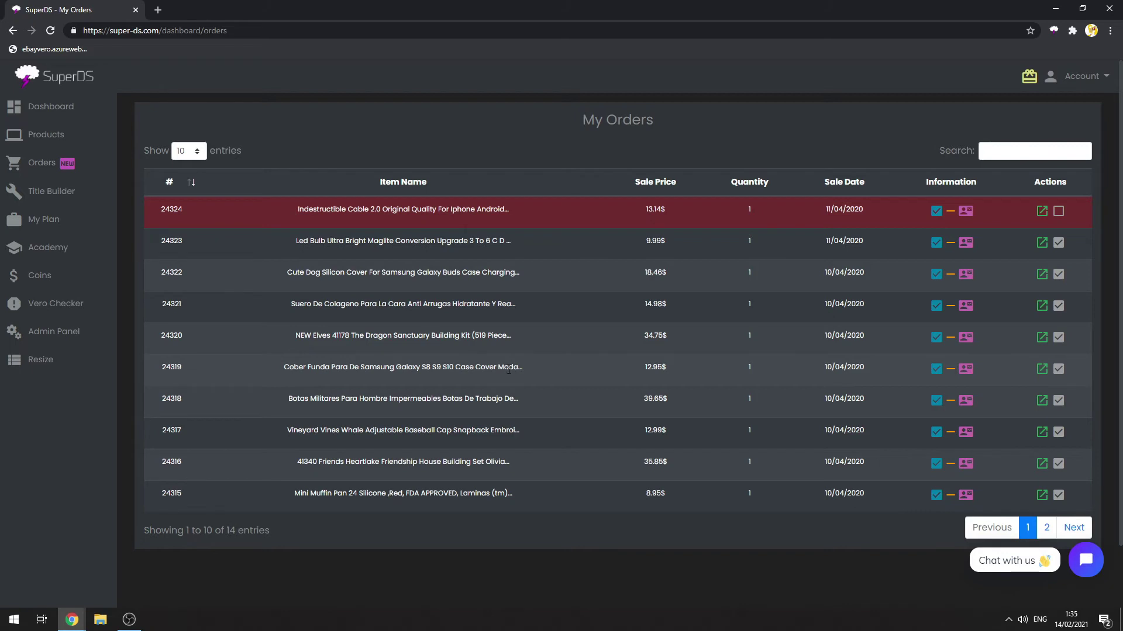
Process the Indestructible Cable order to open its supplier link and copy the shipping details
click(1041, 212)
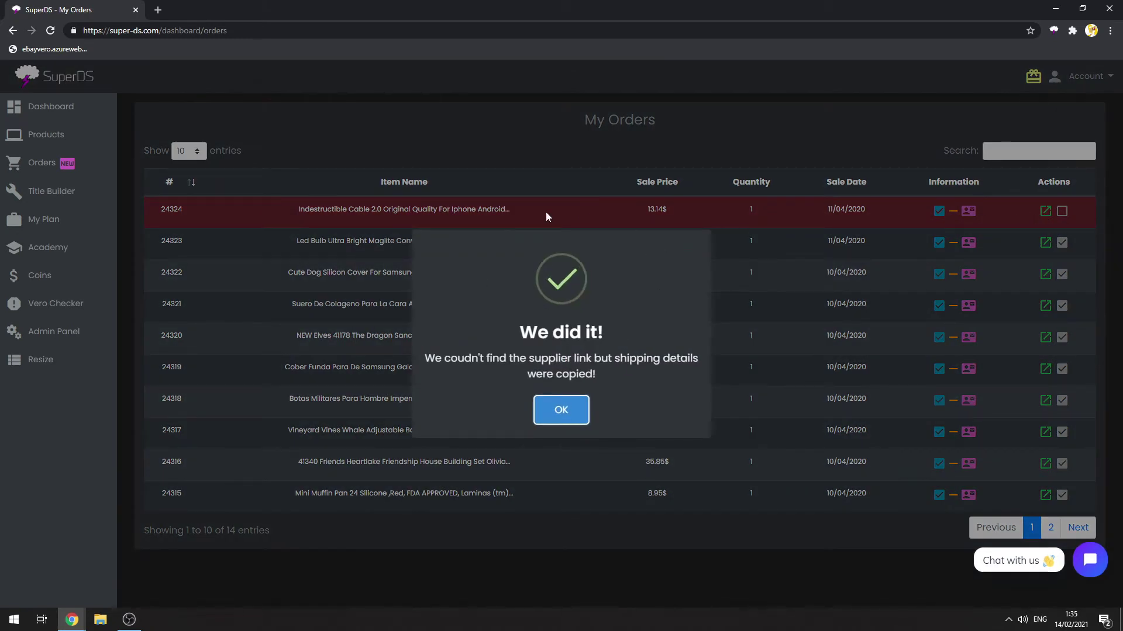
click(537, 417)
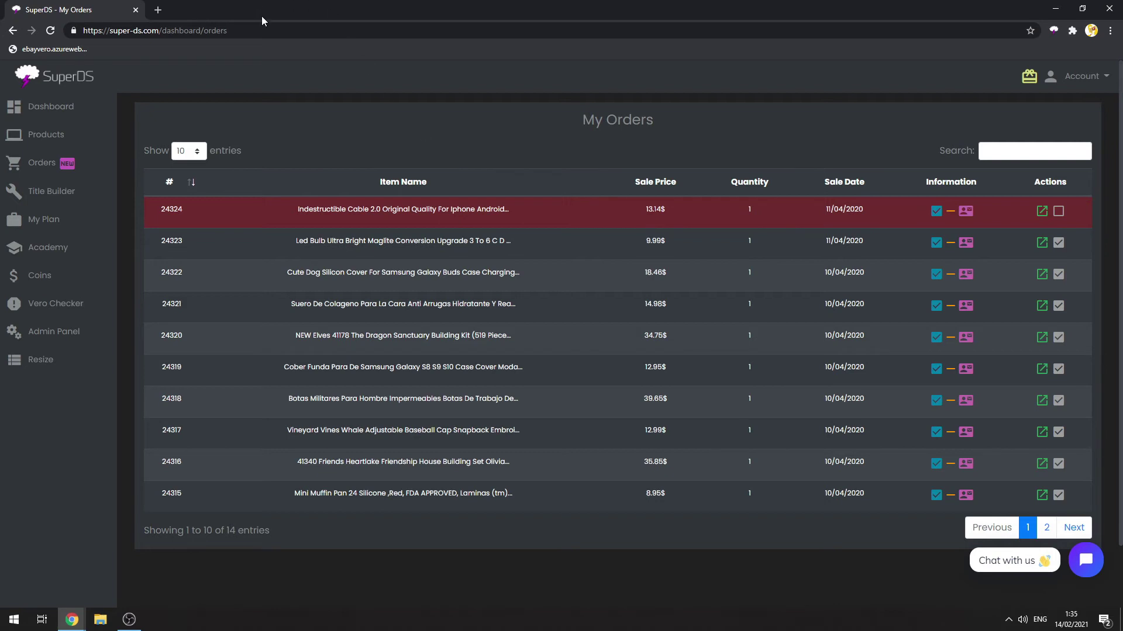
Open the products list, view the supplier page of Microfiber Refill For Tub & Wall Scrubber, and close that page
click(45, 135)
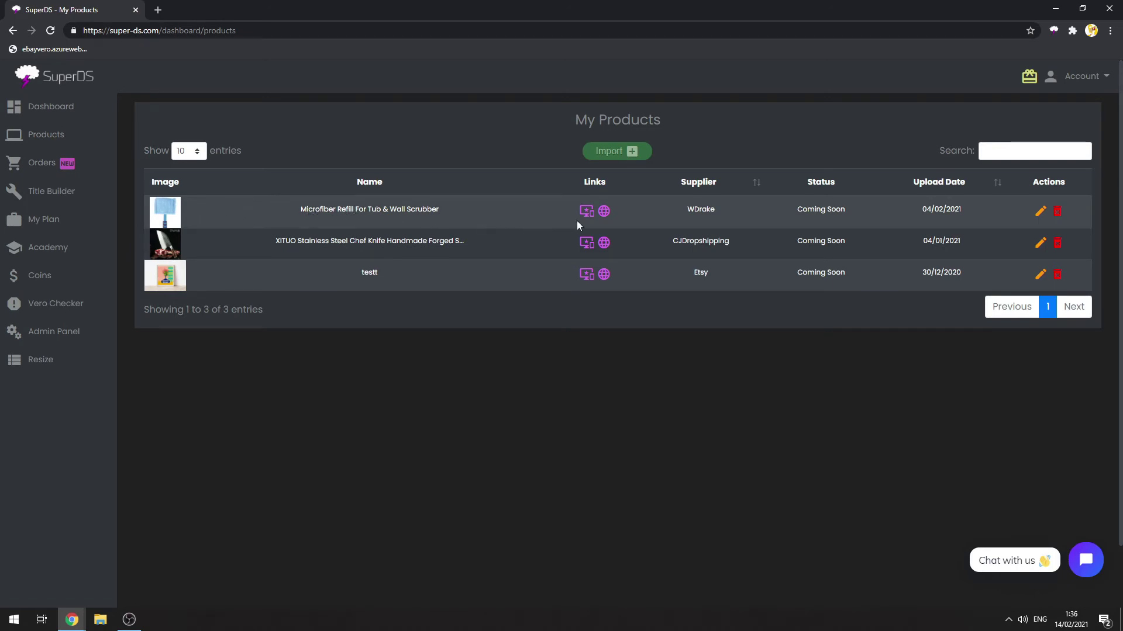
middle_click(603, 211)
click(213, 8)
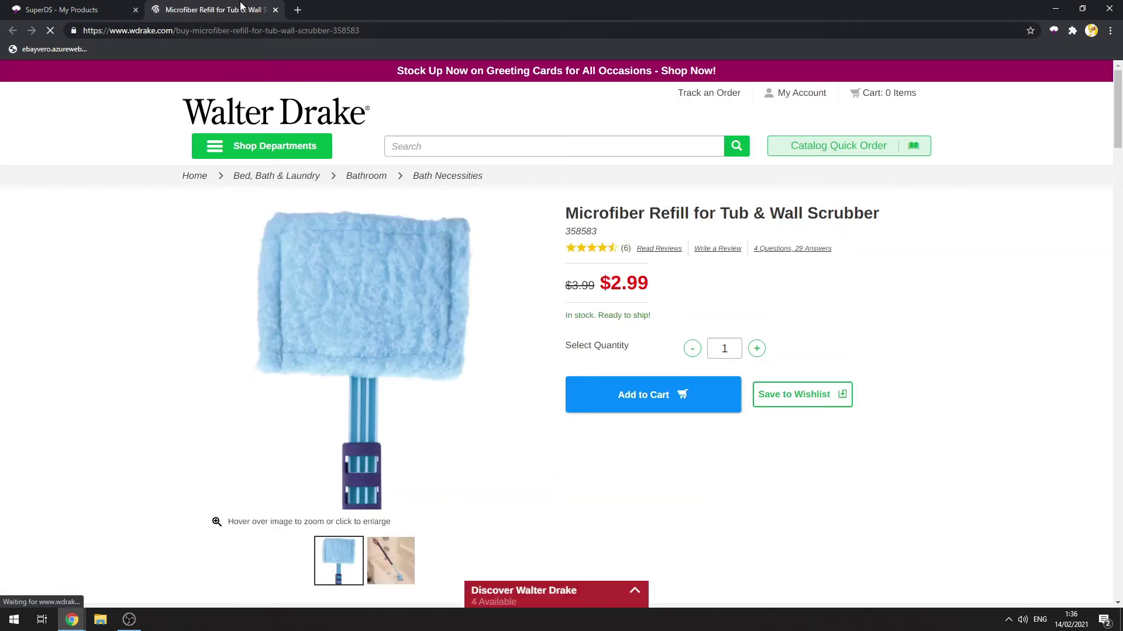
middle_click(241, 7)
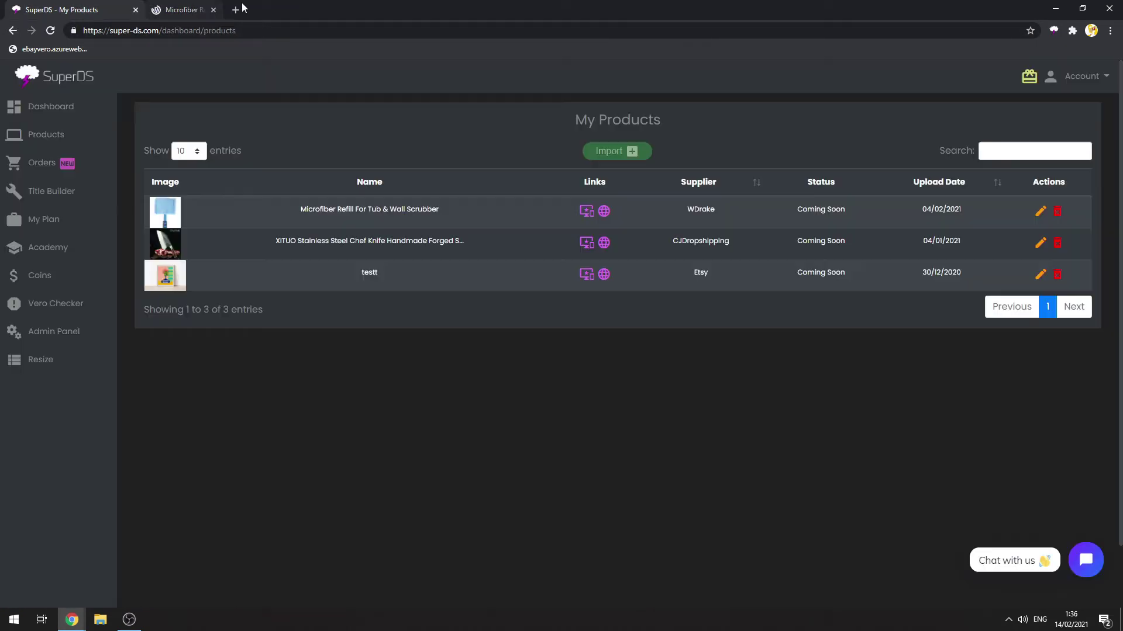
Return to the orders list and copy the Indestructible Cable order's shipping details again
click(80, 178)
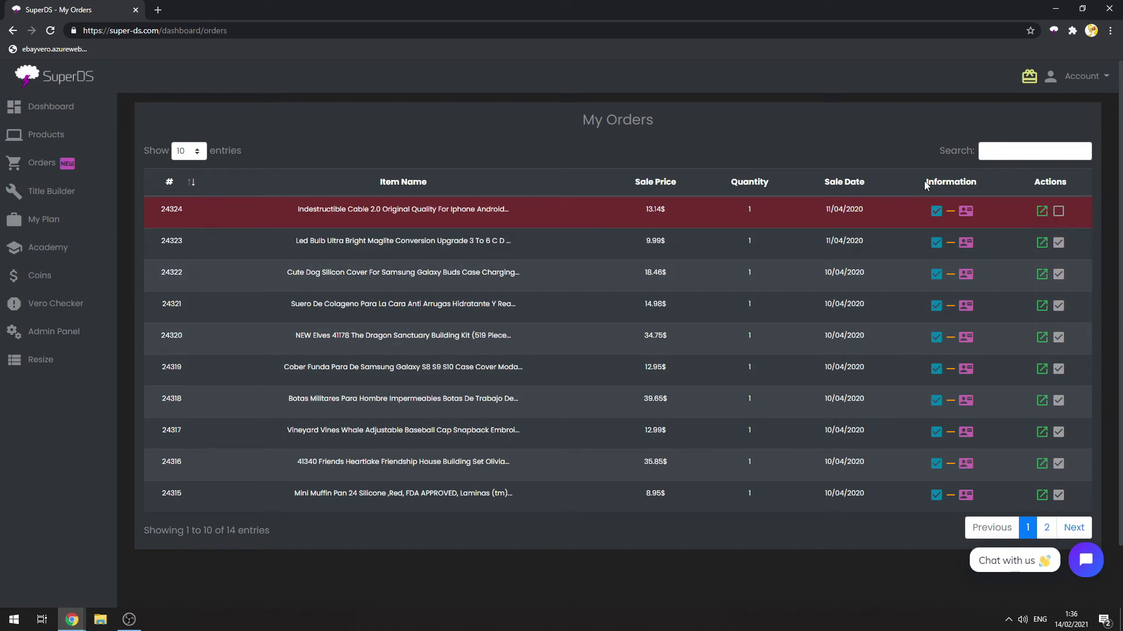
click(936, 210)
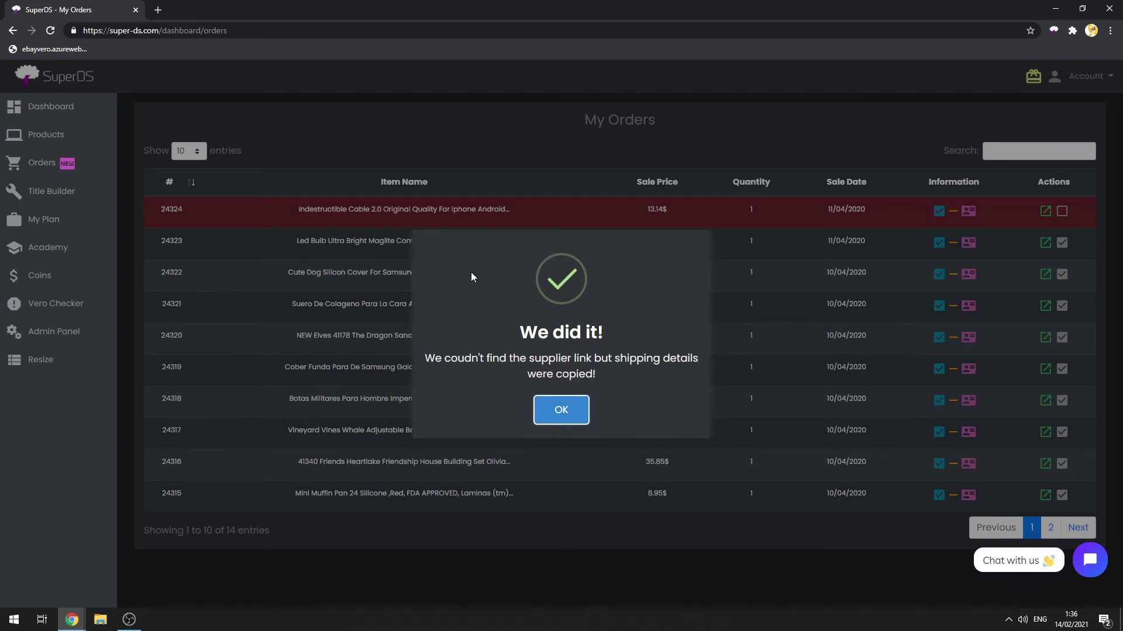
click(578, 420)
Open AliExpress in a new tab, open a Xiaomi Mi TV remote from the Remote Control rankings, and select the MI TV color
click(158, 10)
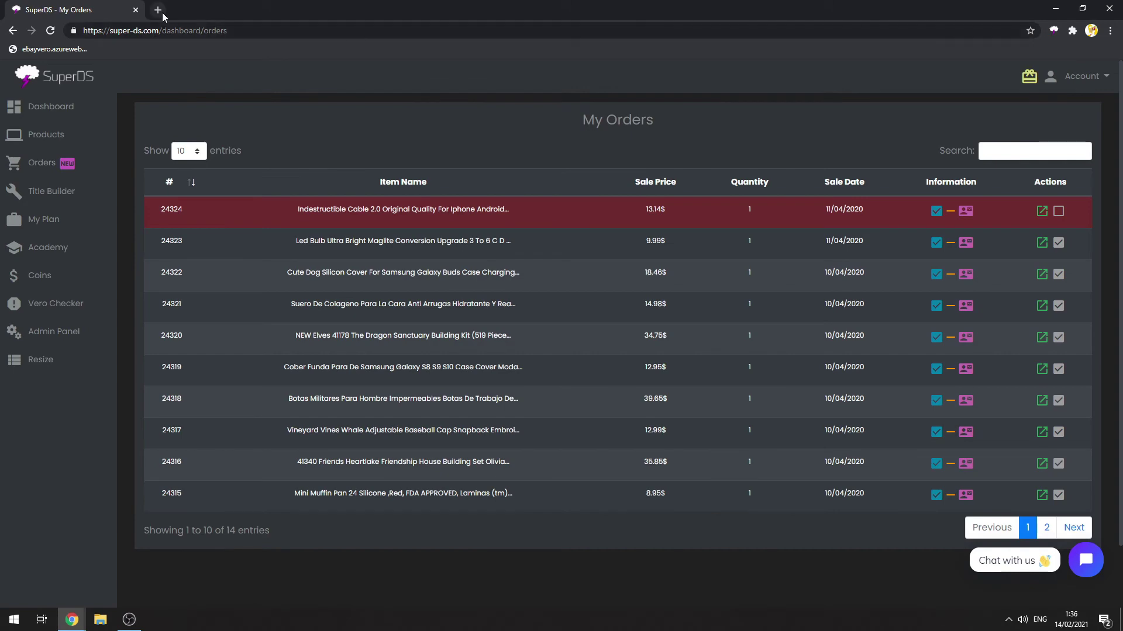
text(ali)
key(Return)
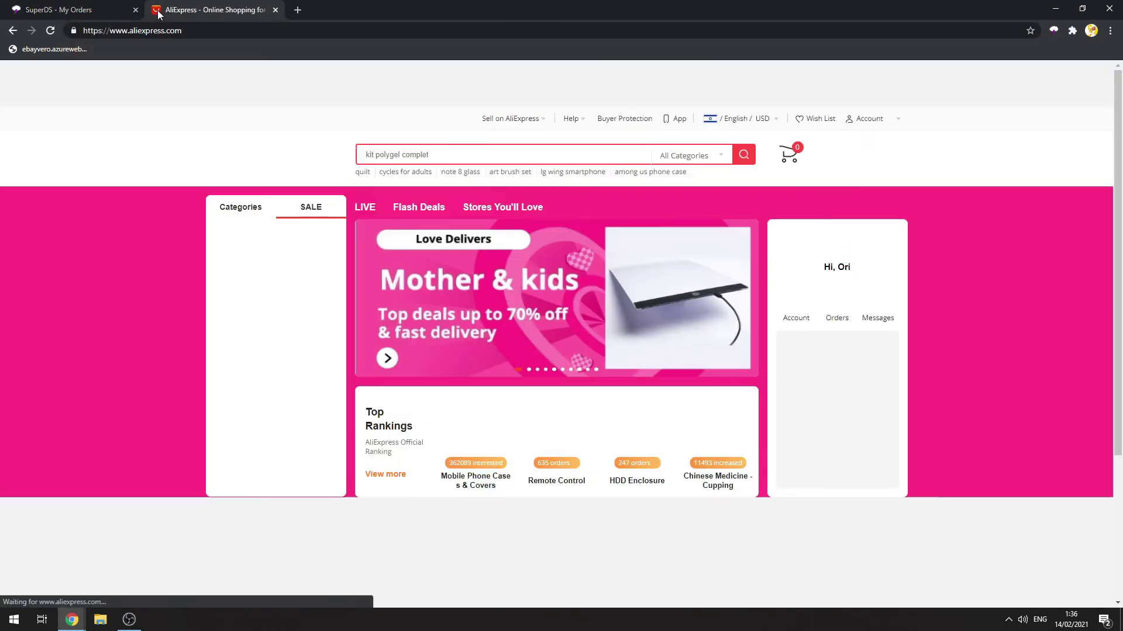
click(554, 430)
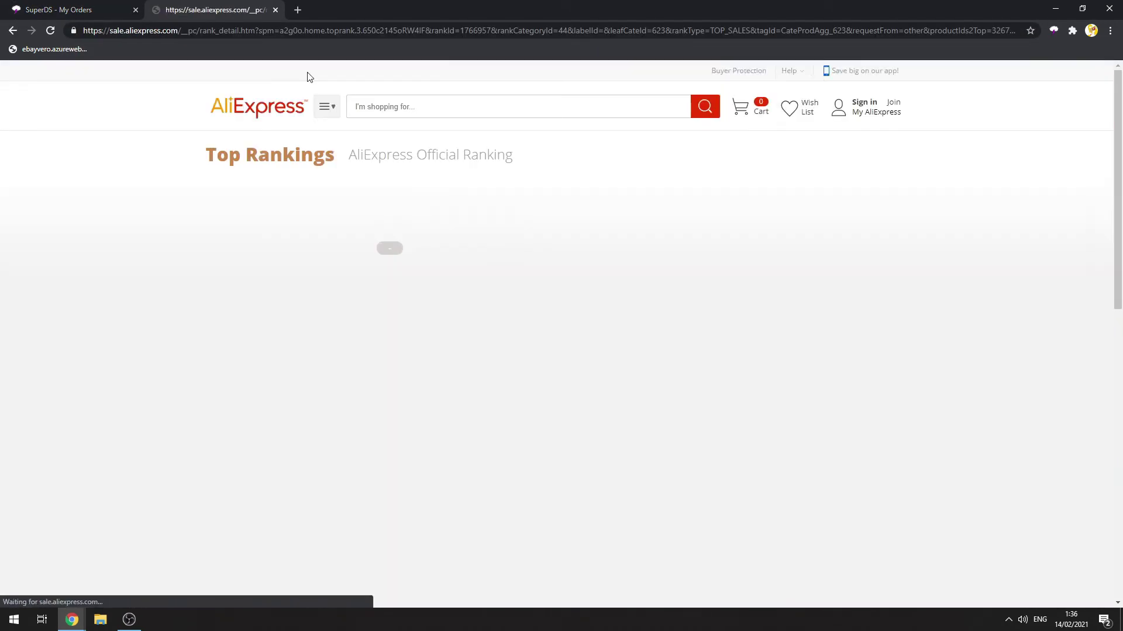
click(517, 357)
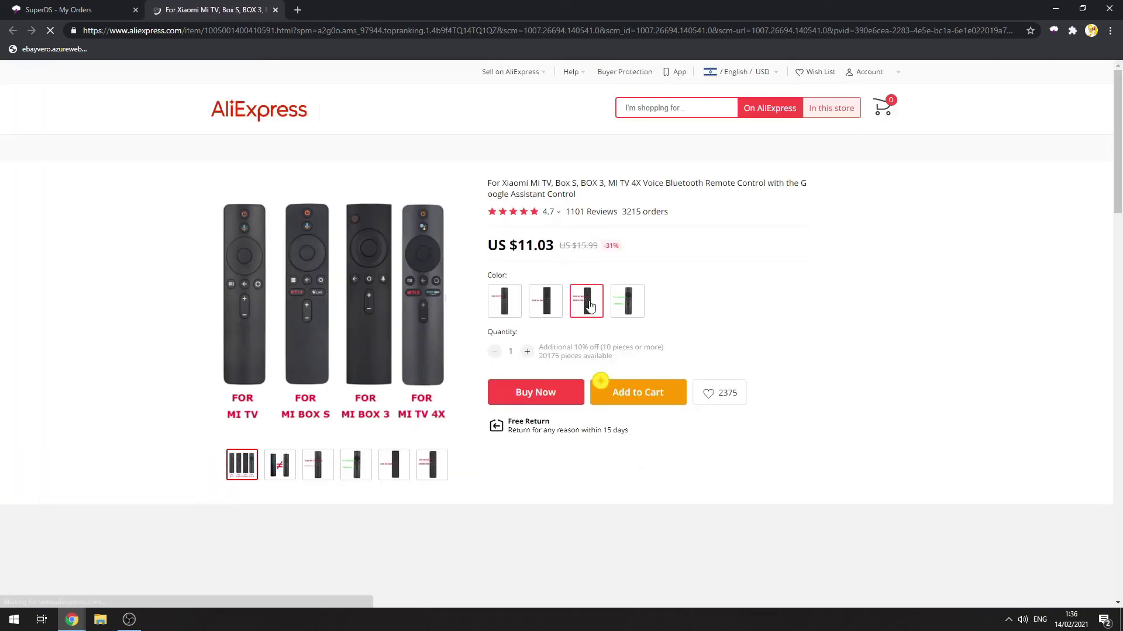
click(506, 341)
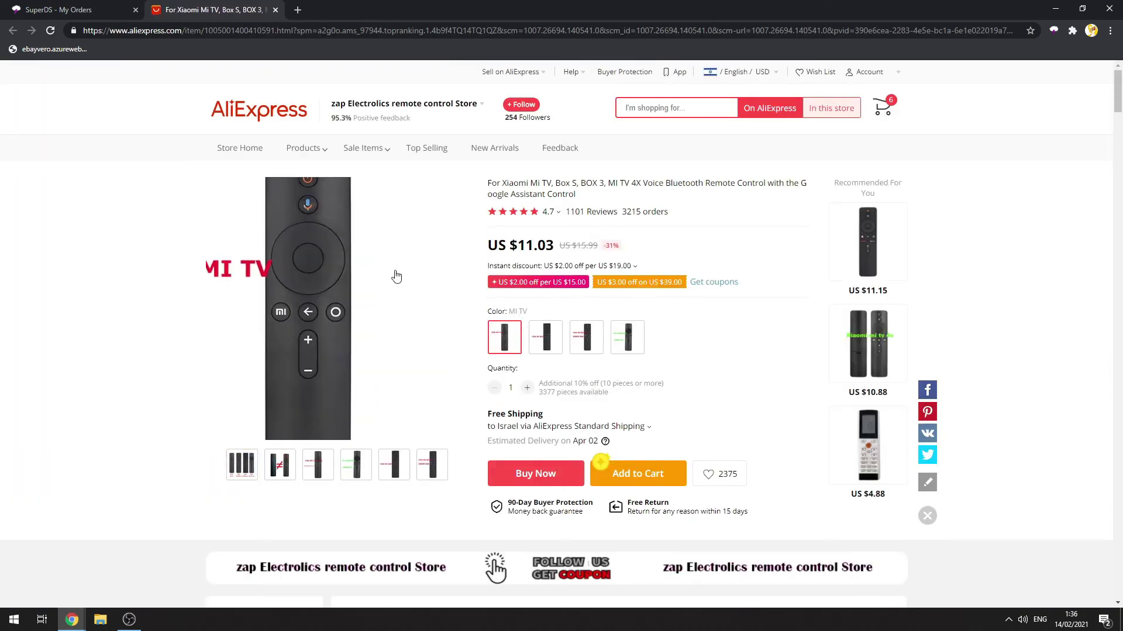
Recopy the Indestructible Cable order's shipping details in SuperDS, then switch to the AliExpress remote control page
key(ctrl+Tab)
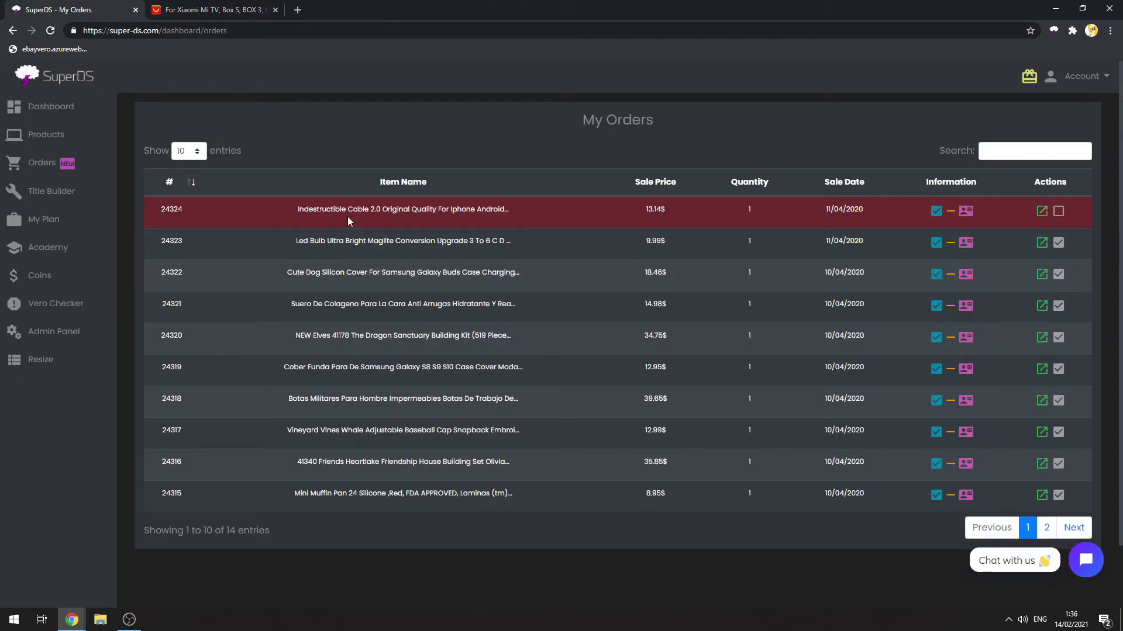
click(199, 9)
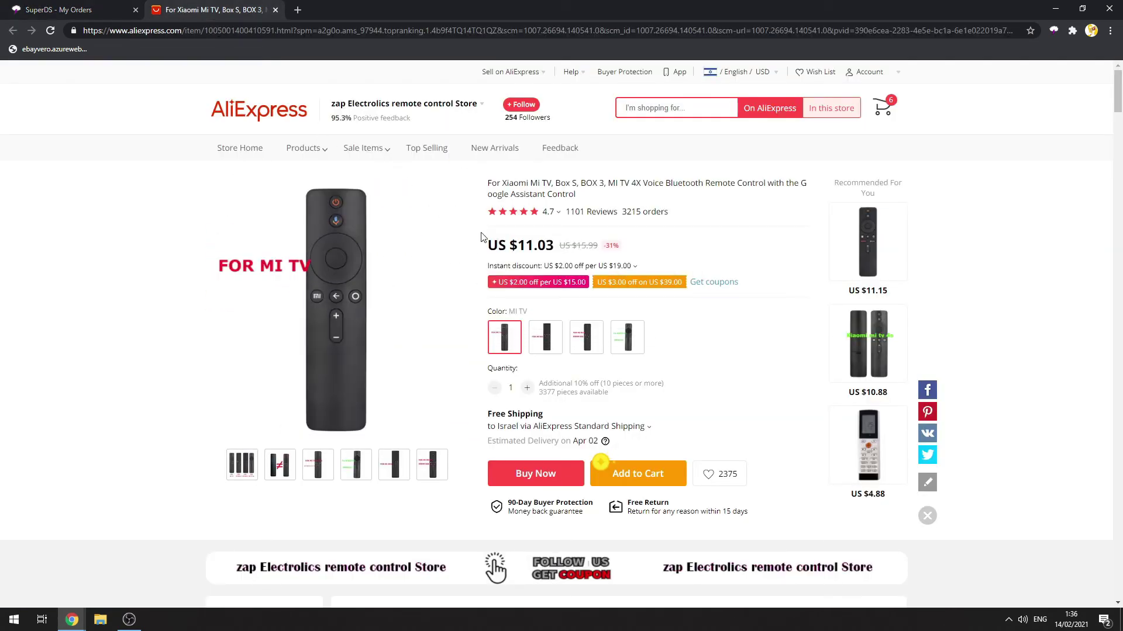
key(ctrl+Tab)
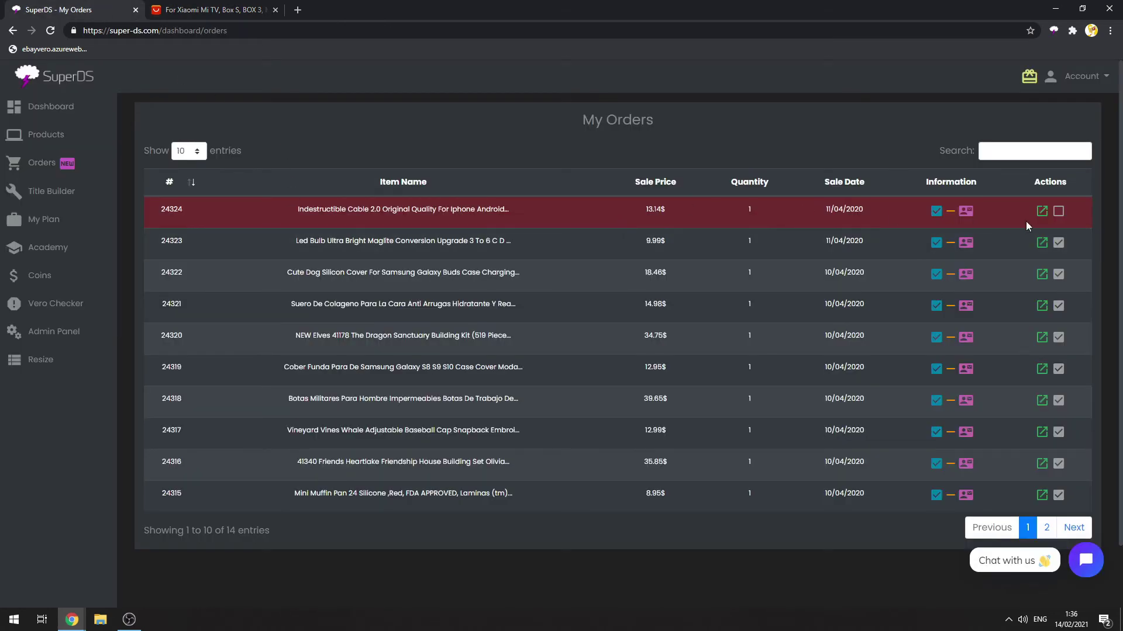
click(1041, 210)
click(561, 408)
click(197, 6)
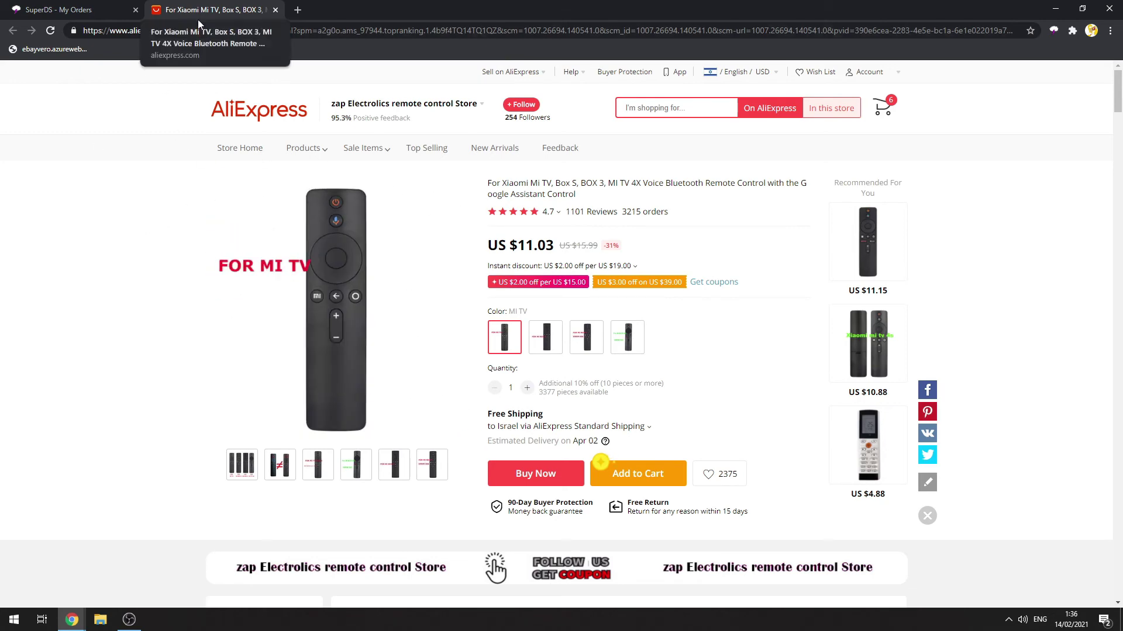
Return to the SuperDS orders list and view the Indestructible Cable order's buyer information
click(69, 7)
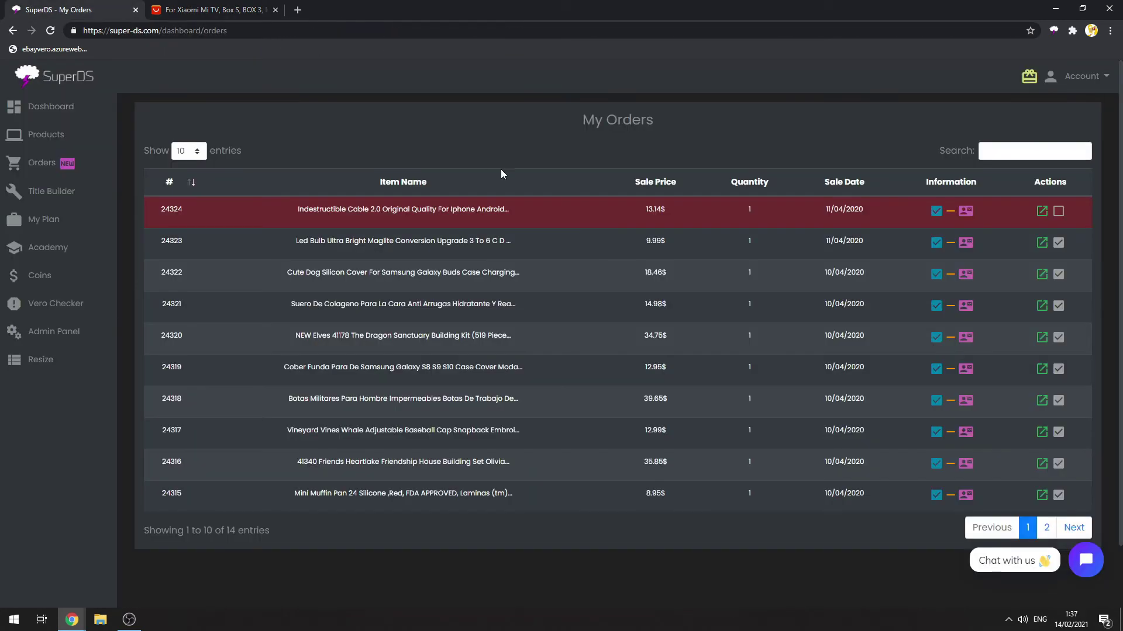
click(966, 211)
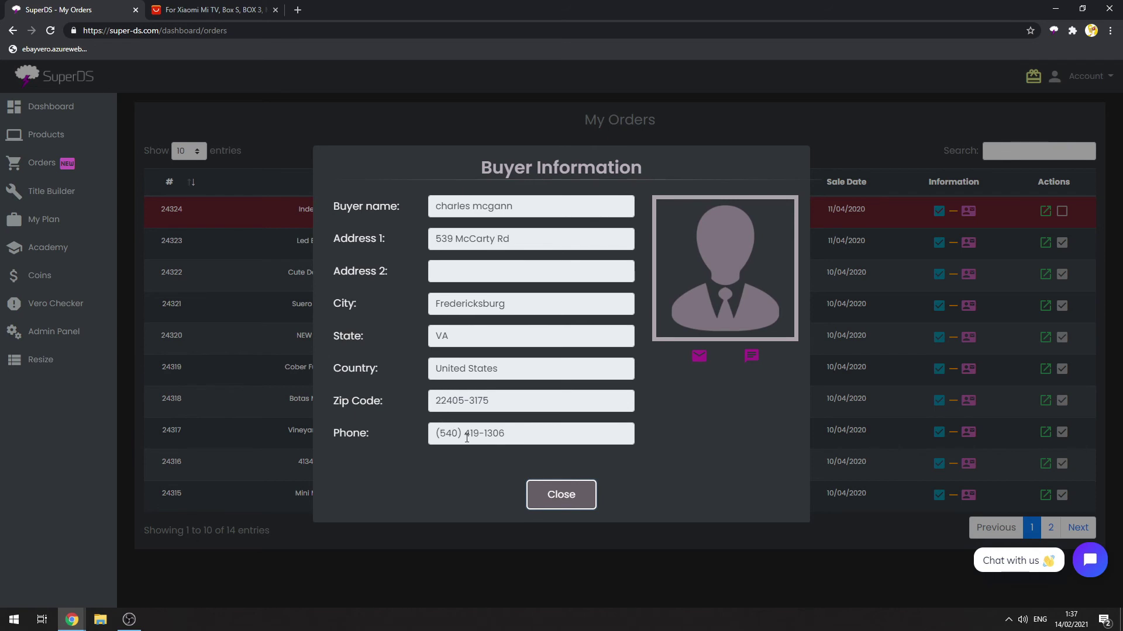
Recopy the Indestructible Cable order's shipping details in SuperDS and paste them into the address form at the AliExpress checkout for the remote
click(530, 505)
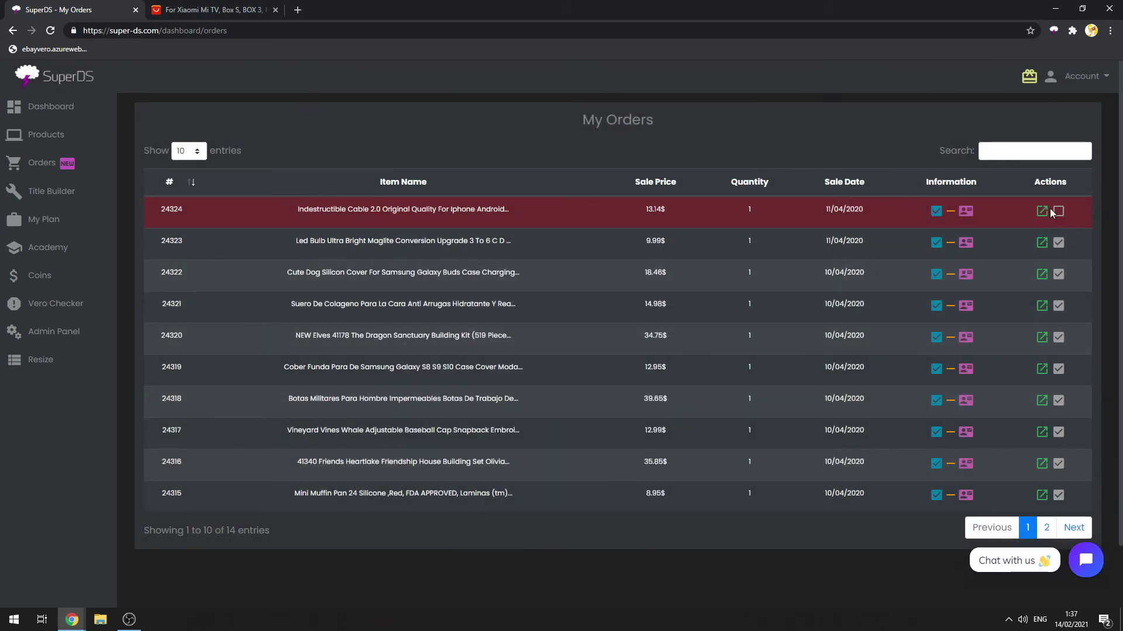
click(1036, 220)
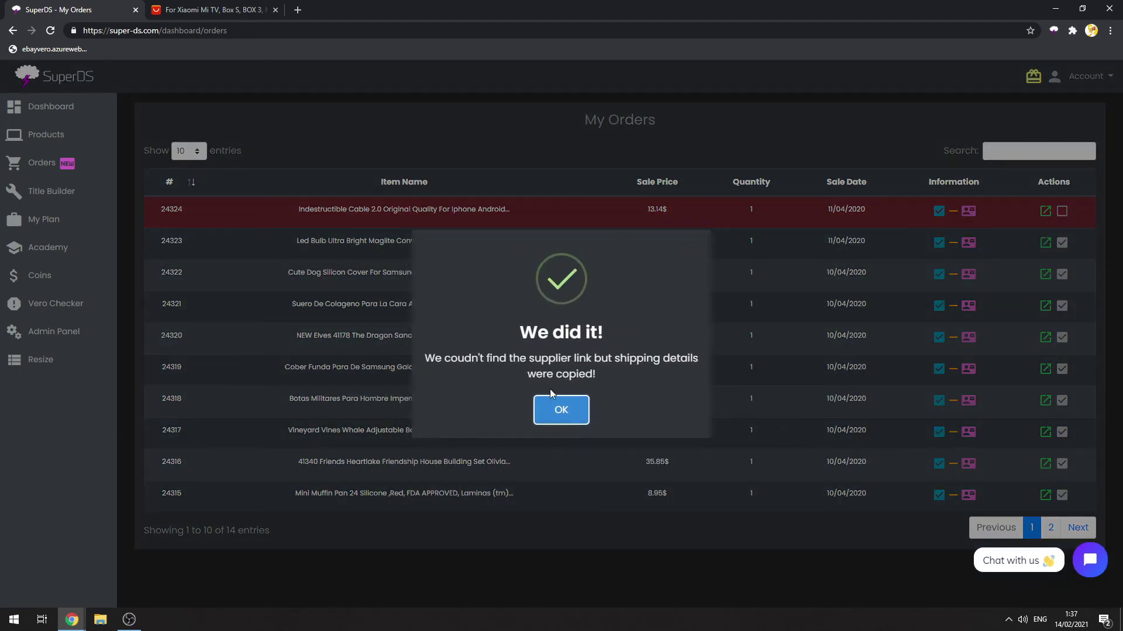
click(562, 408)
click(213, 9)
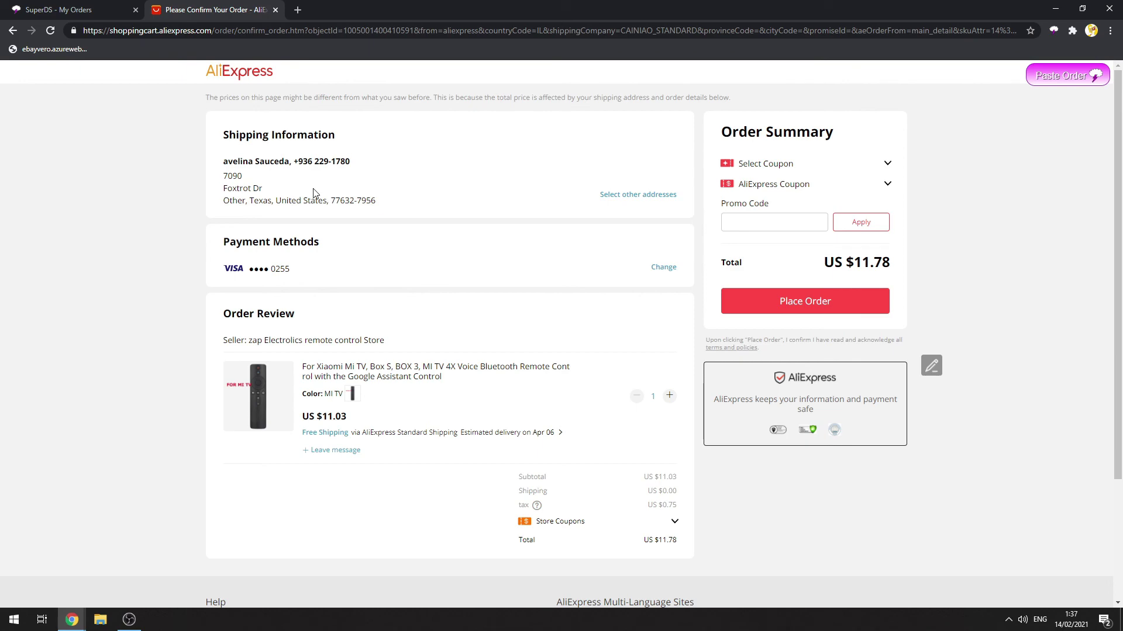
click(1051, 84)
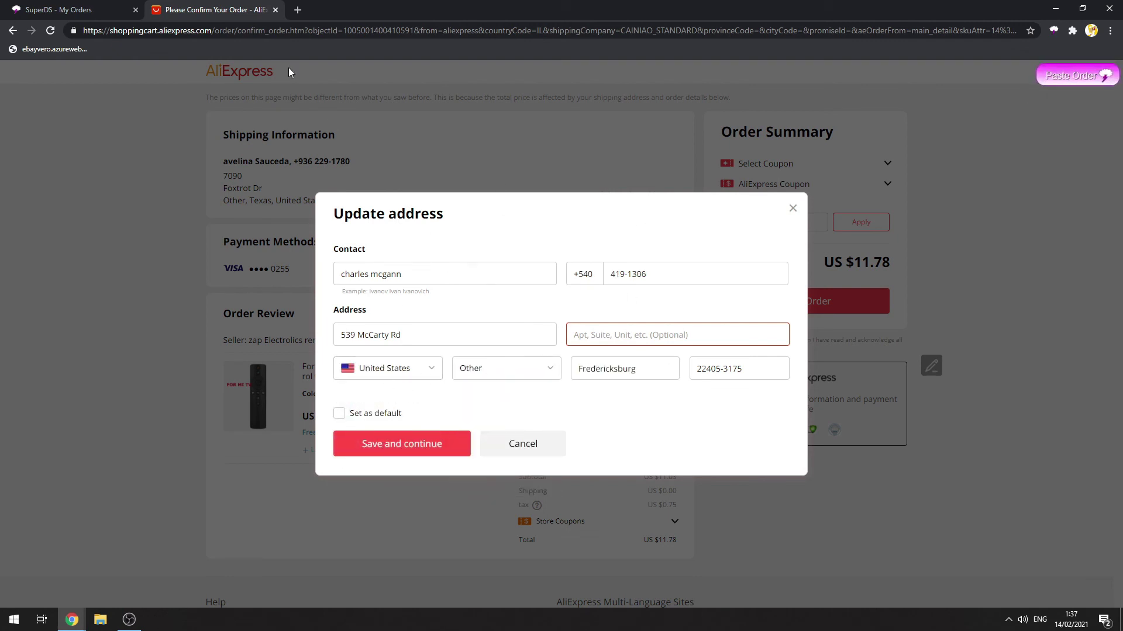
Check the Indestructible Cable order's buyer information in SuperDS against the address form filled in at the AliExpress checkout
click(93, 6)
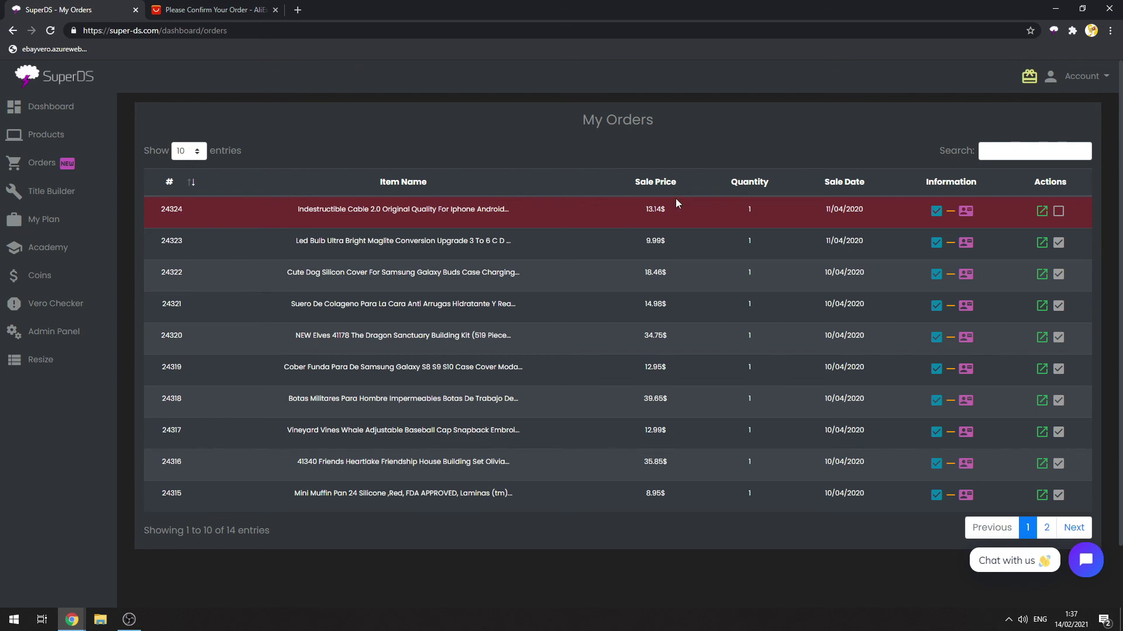
click(966, 211)
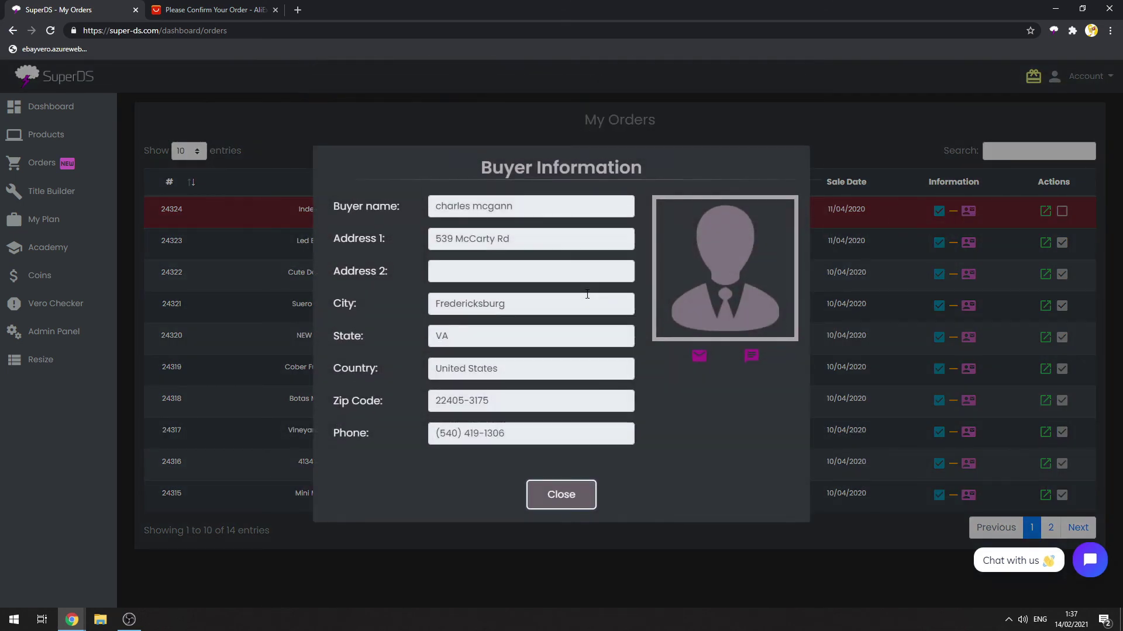
click(166, 8)
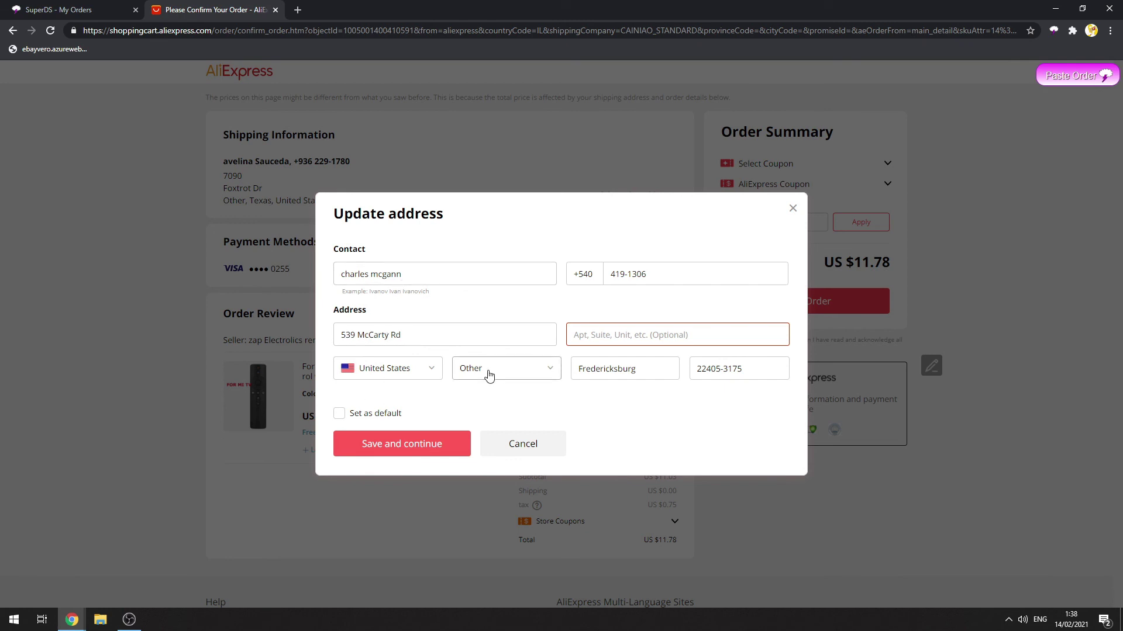
Save the pasted shipping address on AliExpress and return to the SuperDS orders list with the buyer information closed
click(427, 455)
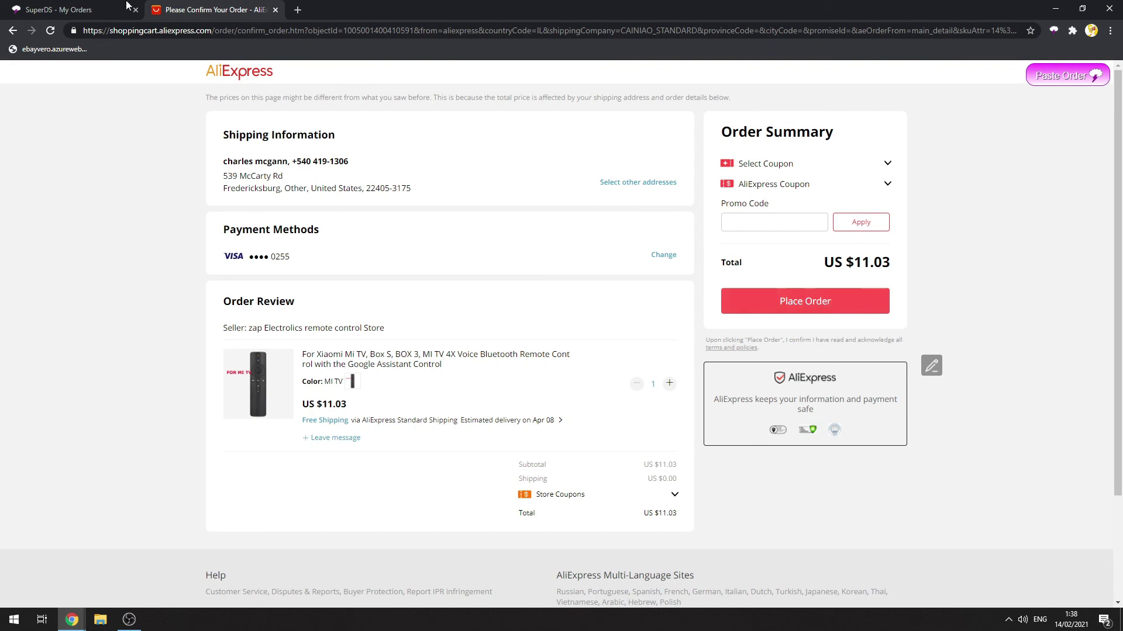
click(82, 10)
click(560, 495)
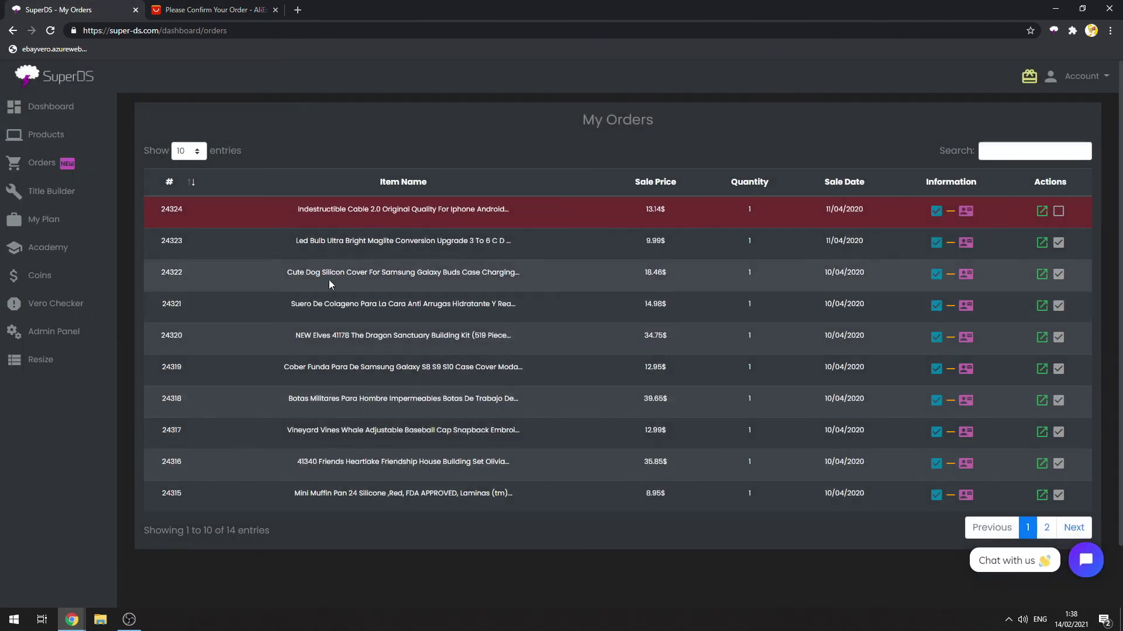